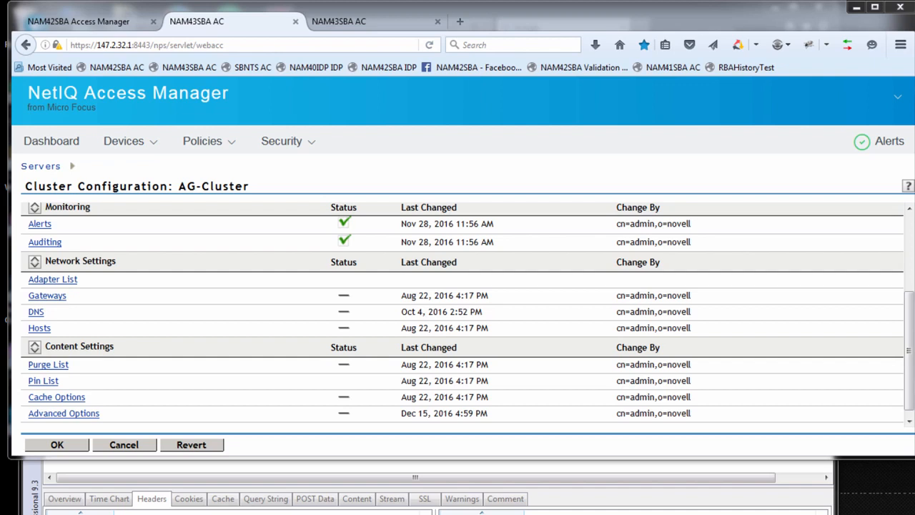
# - Open the AG-Cluster's Advanced Options and highlight the lines from NAGGlobalOptions DebugHeaders=on through DumpResponseHeadersFacility local6
pyautogui.click(76, 415)
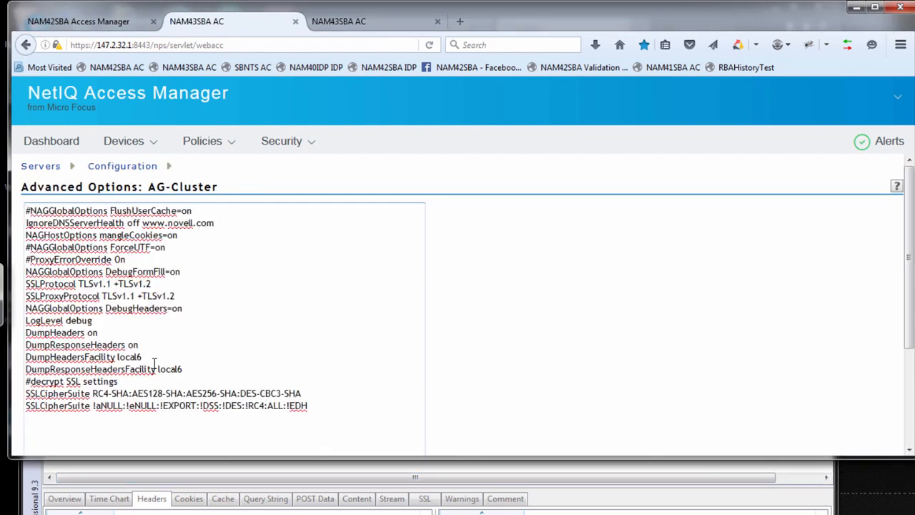
pyautogui.moveTo(183, 369); pyautogui.dragTo(14, 309)
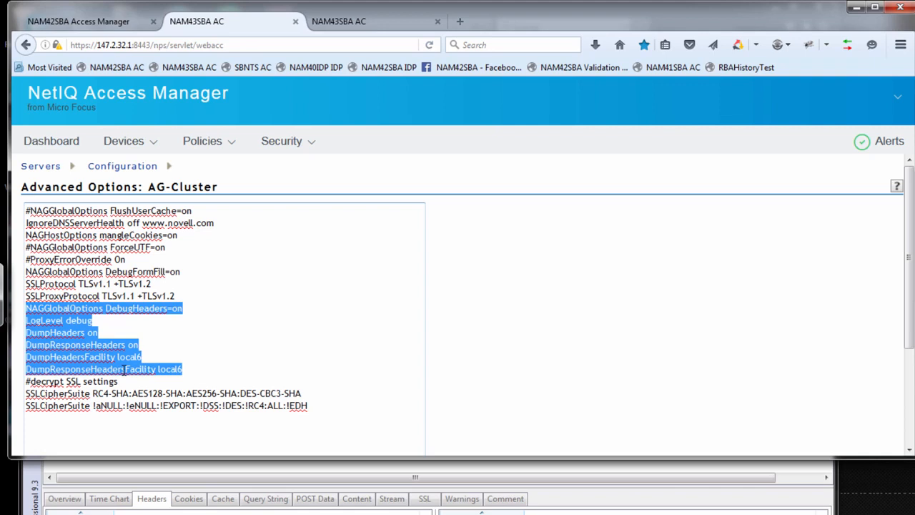
# - Switch to the mRemoteNG terminal session, highlight part of the httpheaders listing and run reset-nam-logs
pyautogui.hotkey('alt', 'Tab')
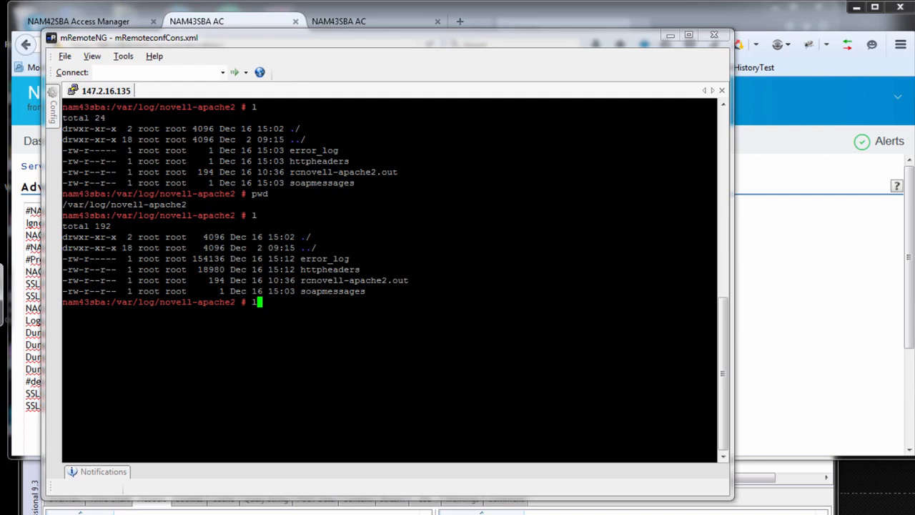
pyautogui.moveTo(350, 259); pyautogui.dragTo(333, 269)
pyautogui.press('BackSpace')
pyautogui.write('rese')
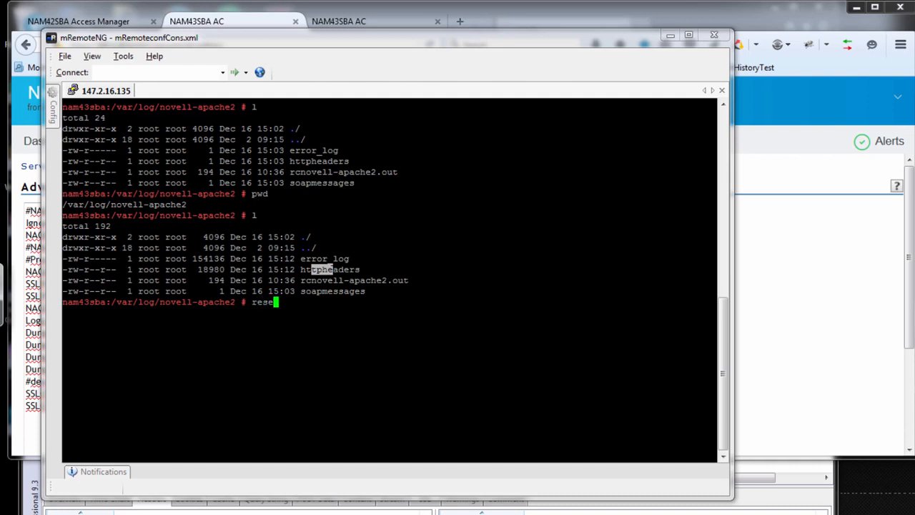
pyautogui.press('Tab')
pyautogui.press('Return')
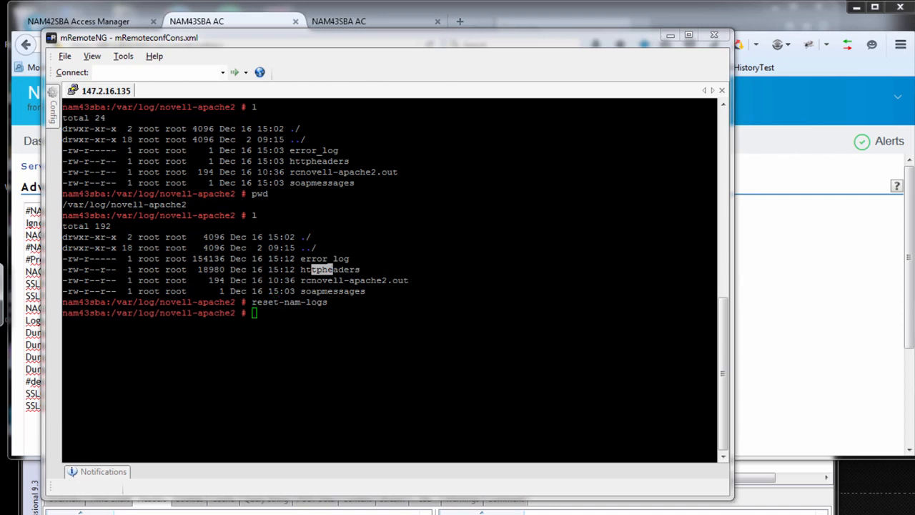
pyautogui.hotkey('alt', 'Tab')
pyautogui.click(343, 26)
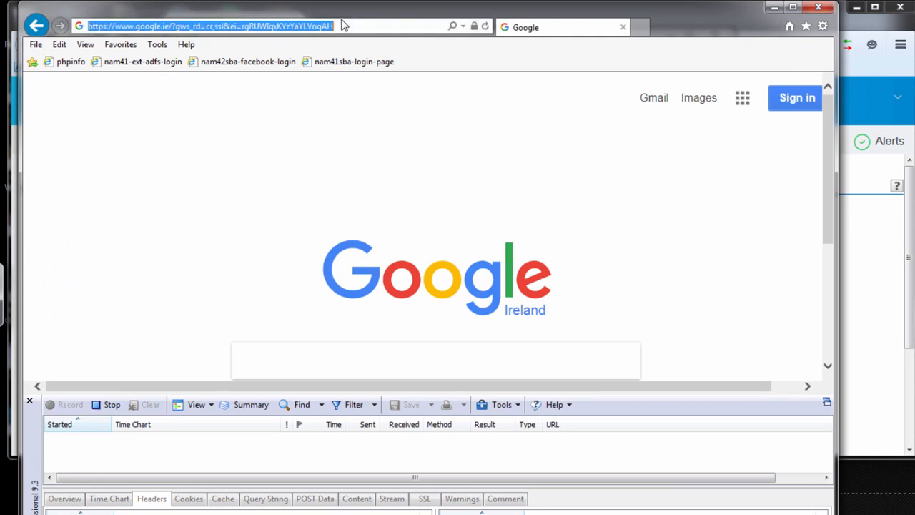
pyautogui.write('n')
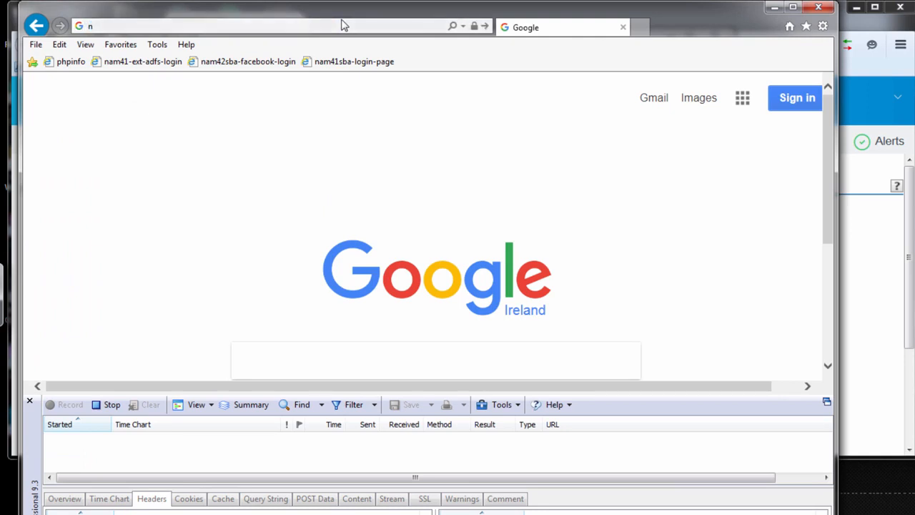
pyautogui.write('am43sba.dub.novell.com/')
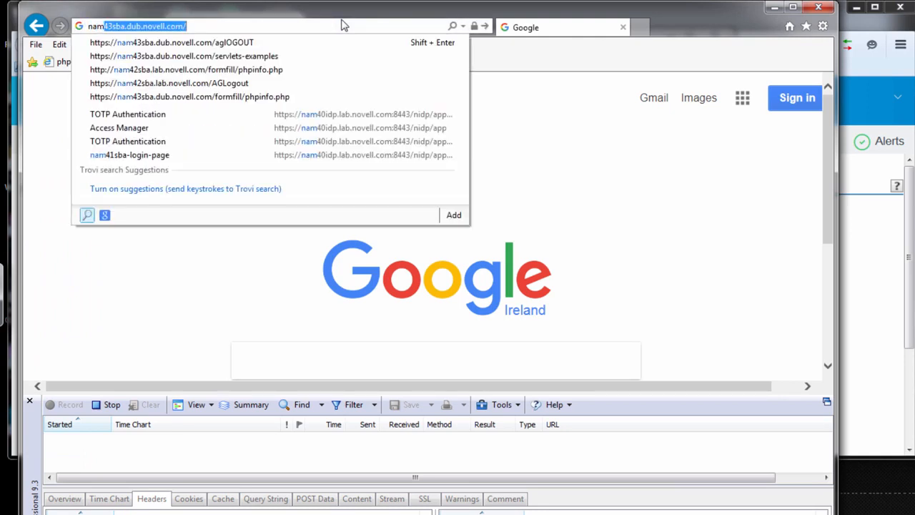
pyautogui.press('Down')
pyautogui.press('Down')
pyautogui.press('Return')
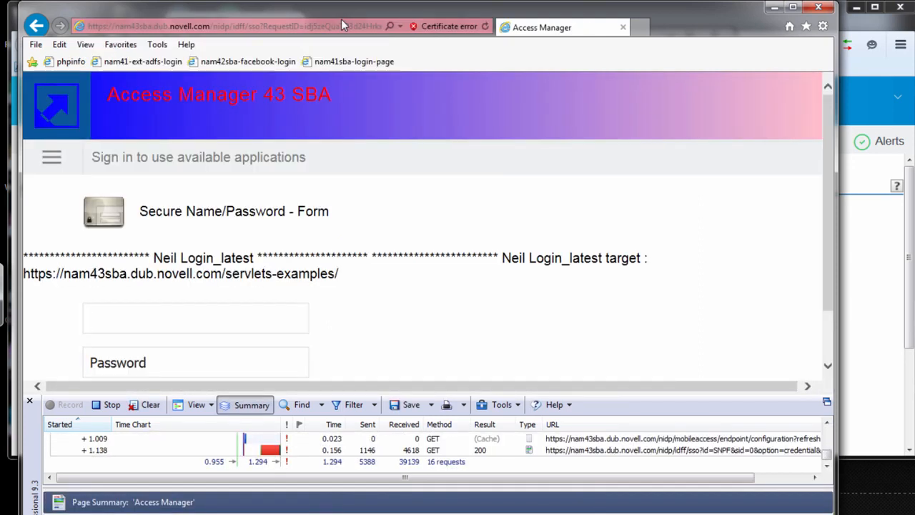
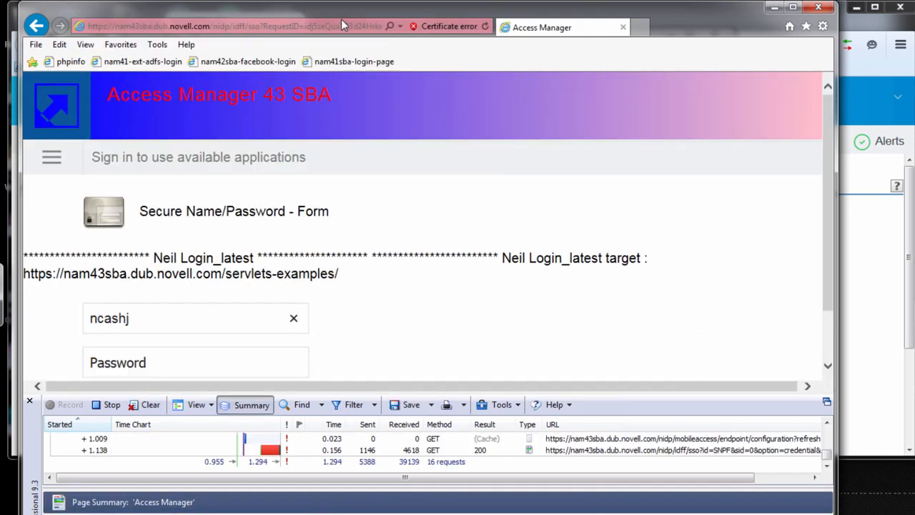
# - Enter the account's username and password in the Secure Name/Password form and sign in
pyautogui.press('Tab')
pyautogui.press('Tab')
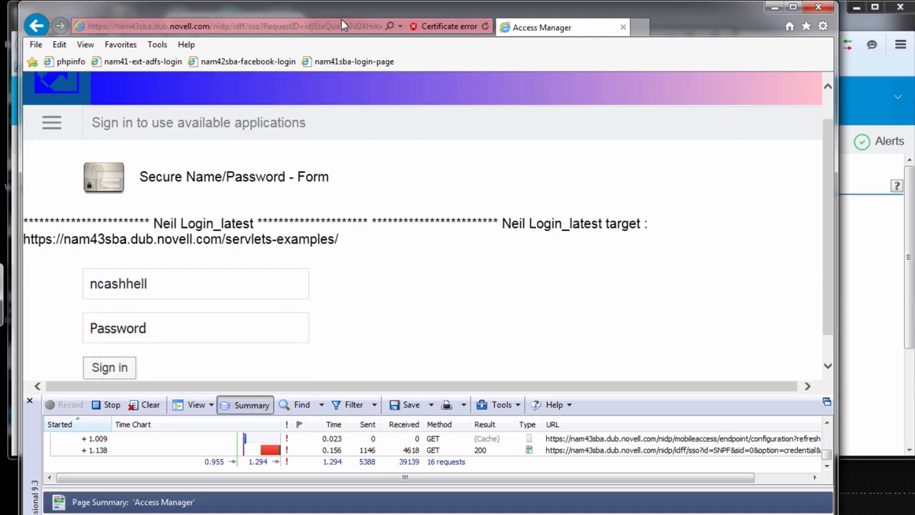
pyautogui.click(136, 285)
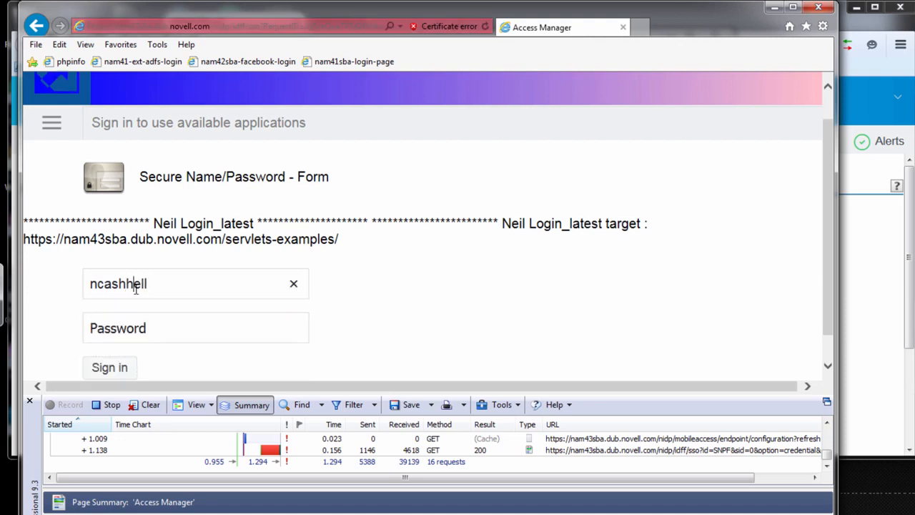
pyautogui.click(125, 325)
pyautogui.write('******')
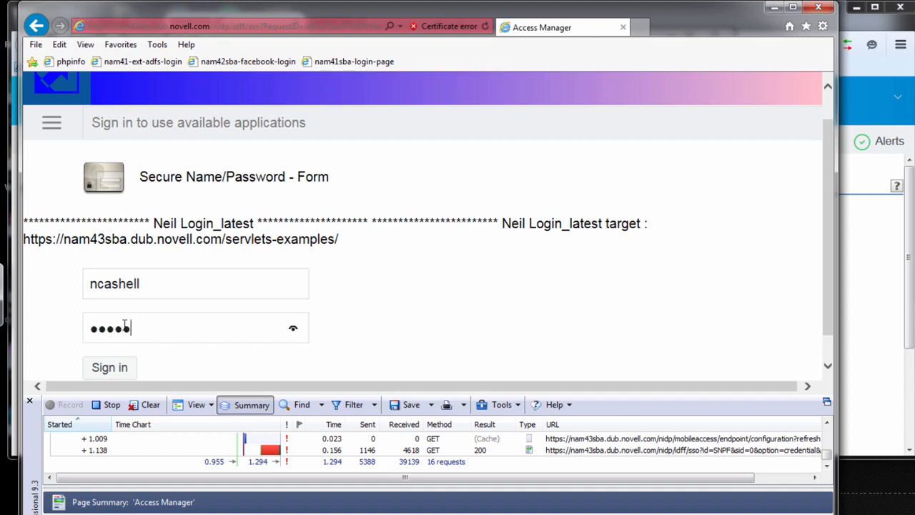
pyautogui.press('Return')
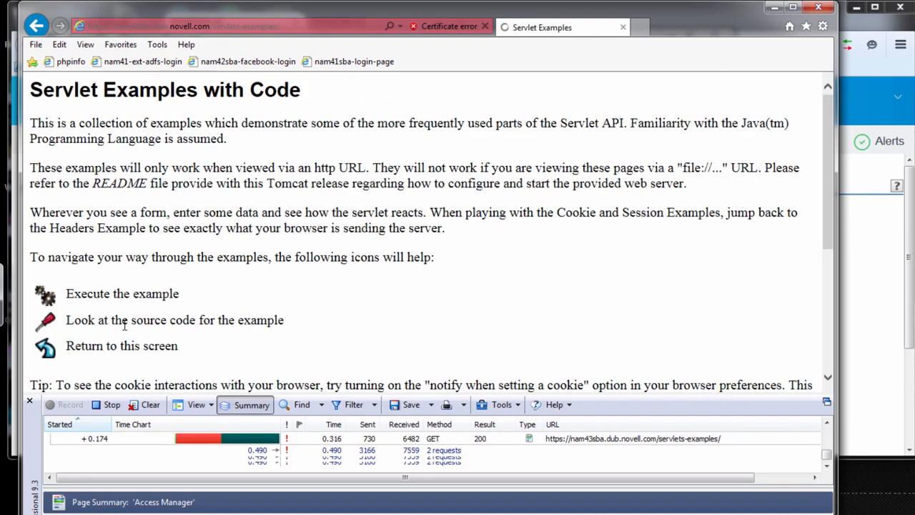
# - Select the recorded GET request for /servlets-examples/ in the HTTP trace to show its headers
pyautogui.click(330, 450)
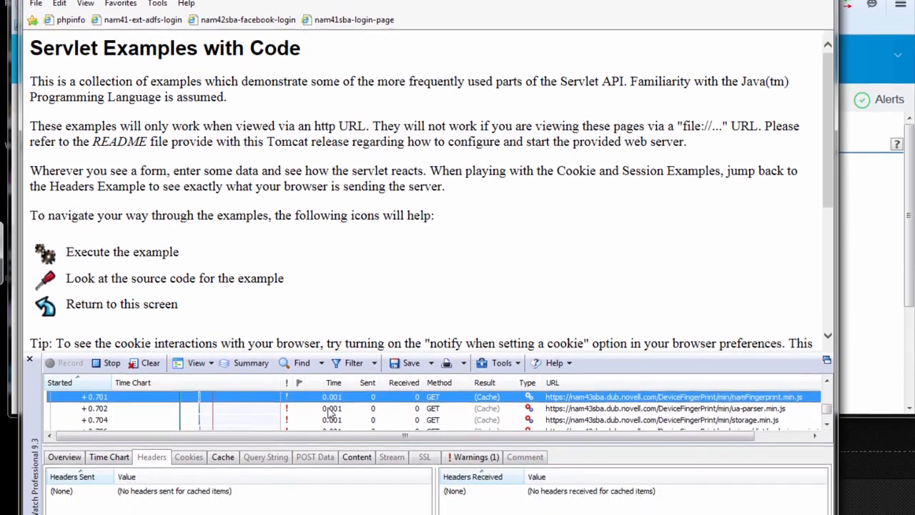
pyautogui.press('Up')
pyautogui.press('Up')
pyautogui.press('Up')
pyautogui.press('Up')
pyautogui.press('Up')
pyautogui.press('Up')
pyautogui.press('Down')
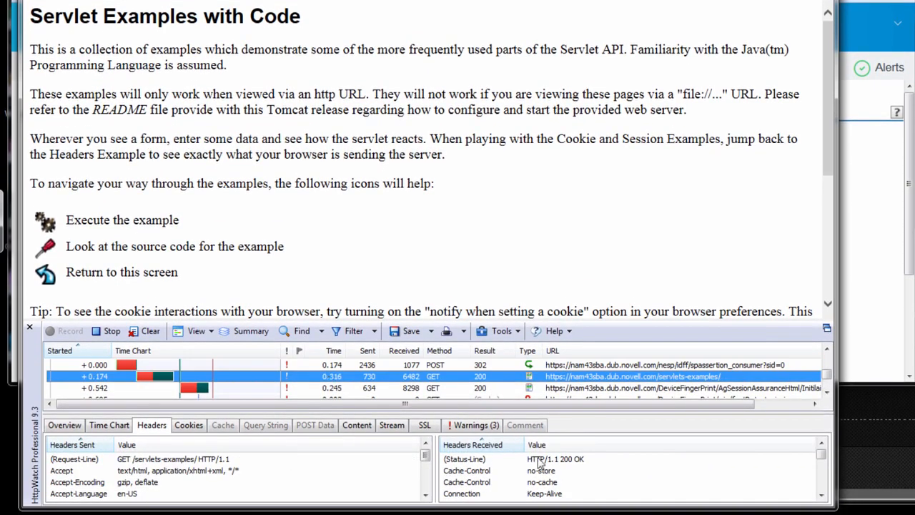
# - Go through the received headers of the /servlets-examples/ request down to the X-Mag entry
pyautogui.click(568, 470)
pyautogui.press('Down')
pyautogui.press('Down')
pyautogui.press('Down')
pyautogui.press('Down')
pyautogui.press('Down')
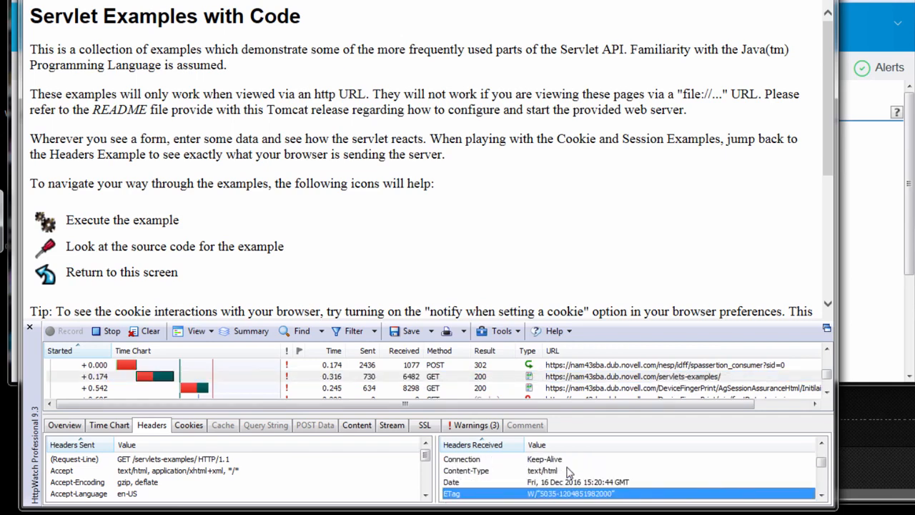
pyautogui.press('Down')
pyautogui.press('Down')
pyautogui.press('Down')
pyautogui.press('Down')
pyautogui.press('Down')
pyautogui.press('Down')
pyautogui.press('Down')
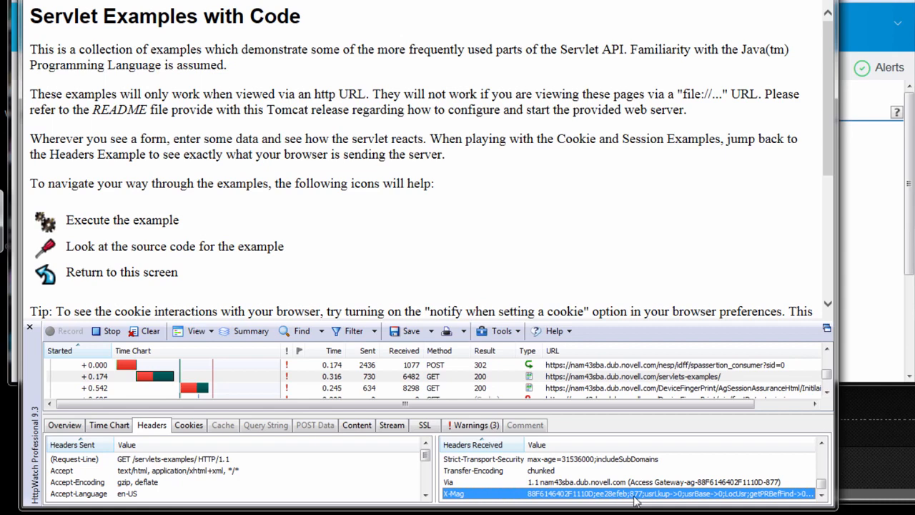
# - Switch to the mRemoteNG terminal and open the httpheaders log with less
pyautogui.hotkey('alt', 'Tab')
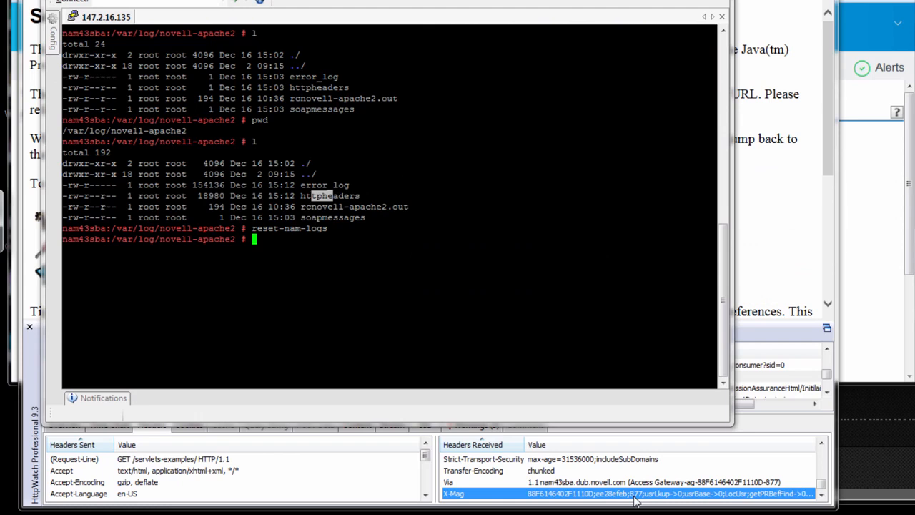
pyautogui.write('less h')
pyautogui.press('Tab')
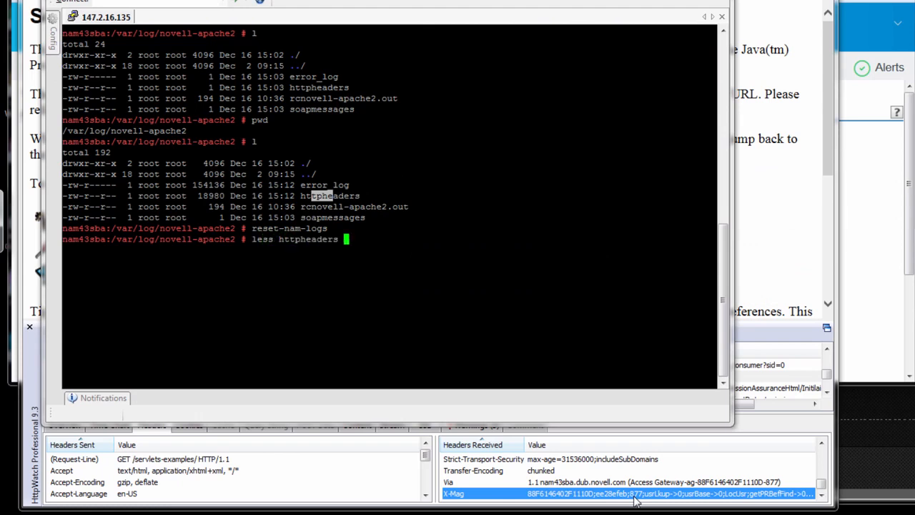
pyautogui.press('Return')
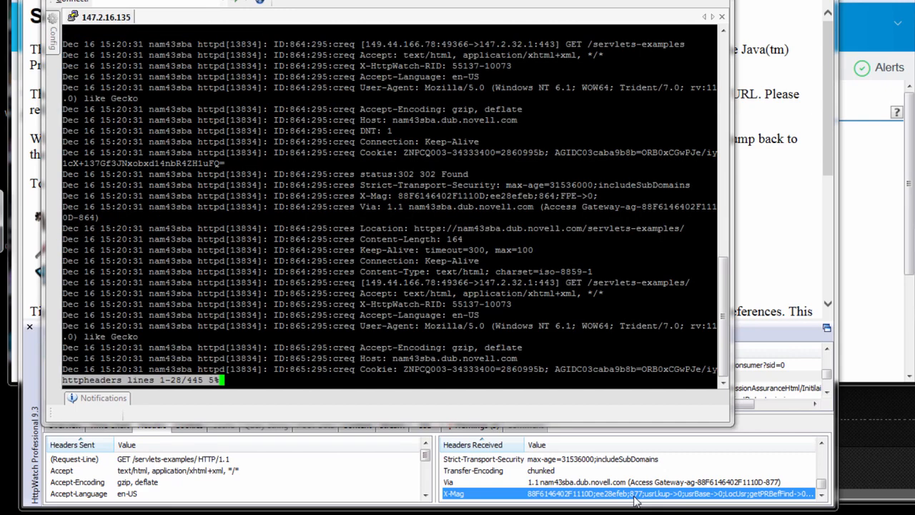
# - Search the httpheaders log for 877 and advance through the matches to that request's entries
pyautogui.write('/877')
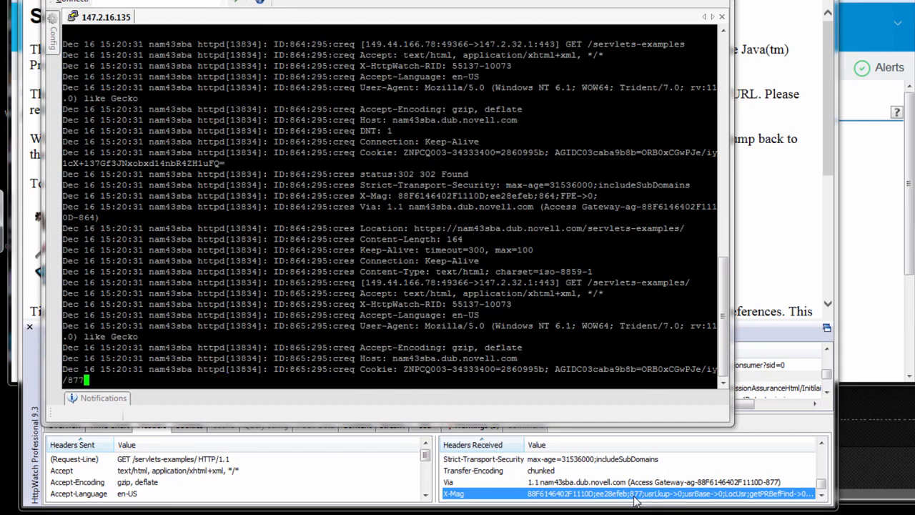
pyautogui.press('Return')
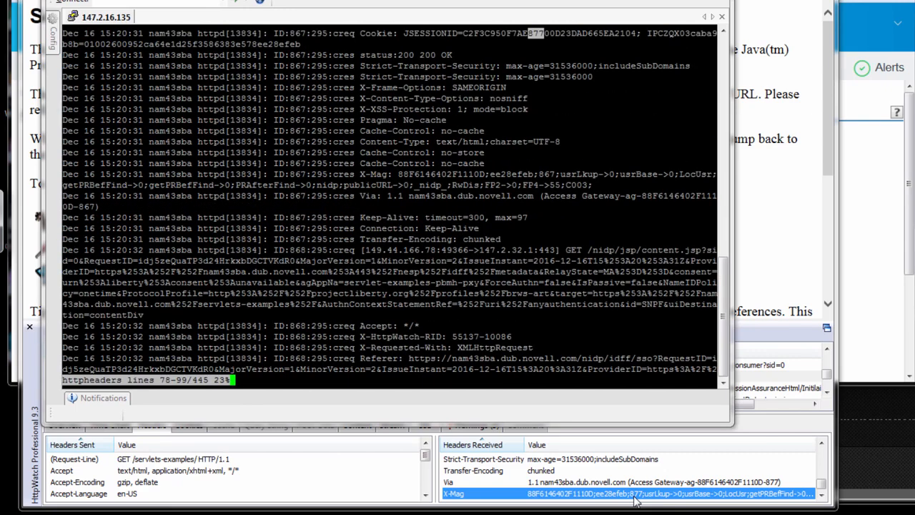
pyautogui.press('n')
pyautogui.press('n')
pyautogui.press('n')
pyautogui.press('n')
pyautogui.press('n')
pyautogui.press('n')
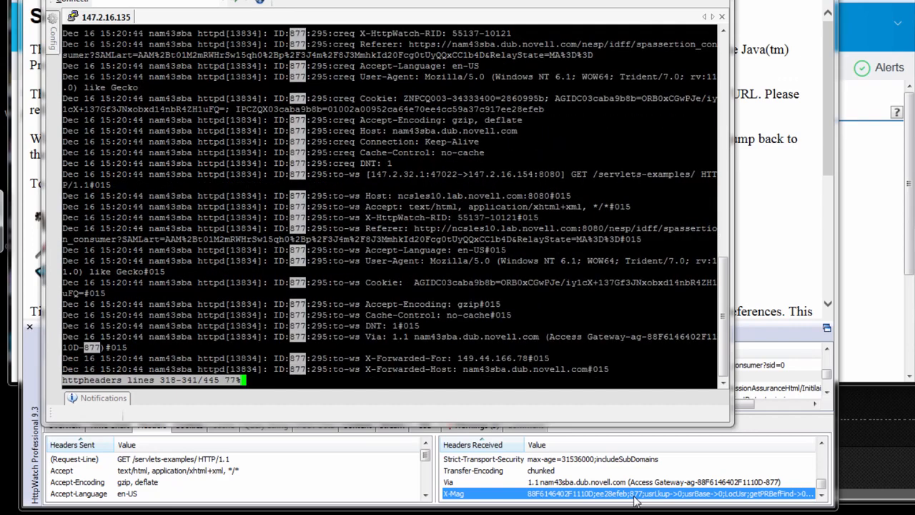
# - Go back to the first log line of request 877 and highlight its creq marker
pyautogui.press('Up')
pyautogui.press('Up')
pyautogui.press('Up')
pyautogui.press('Up')
pyautogui.press('Up')
pyautogui.press('Up')
pyautogui.press('Up')
pyautogui.press('Up')
pyautogui.press('Up')
pyautogui.press('Up')
pyautogui.press('Up')
pyautogui.press('Up')
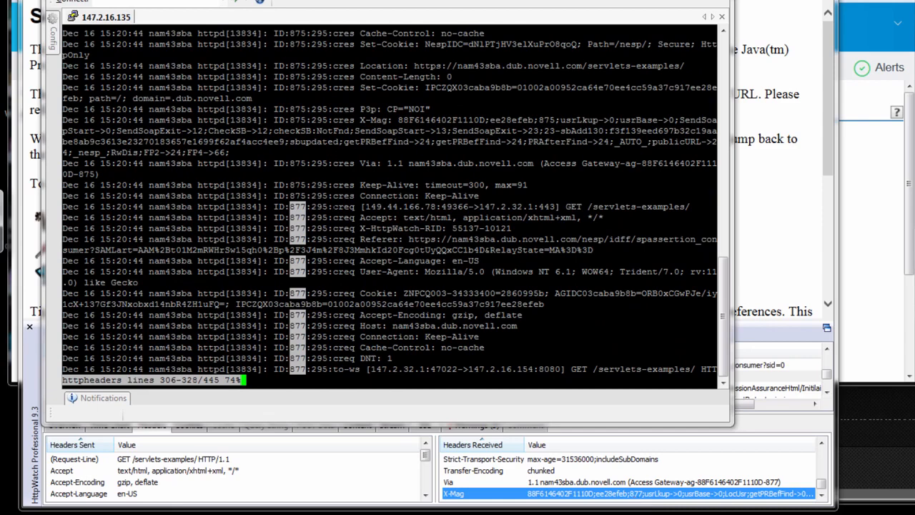
pyautogui.moveTo(332, 207); pyautogui.dragTo(355, 207)
# - Read through the client request headers of ID 877 and highlight the first to-ws marker
pyautogui.press('Down')
pyautogui.press('Down')
pyautogui.press('Down')
pyautogui.press('Down')
pyautogui.press('Down')
pyautogui.press('Down')
pyautogui.press('Down')
pyautogui.press('Down')
pyautogui.press('Down')
pyautogui.press('Down')
pyautogui.press('Down')
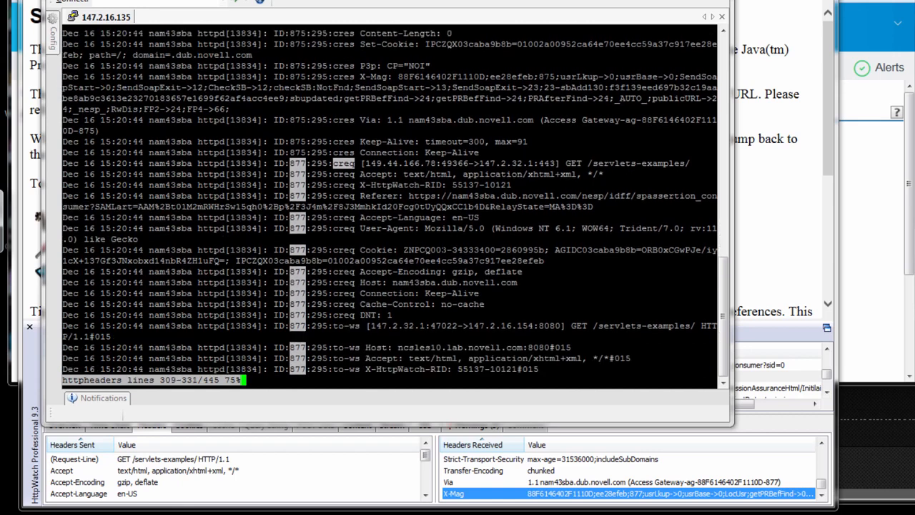
pyautogui.press('Down')
pyautogui.press('Down')
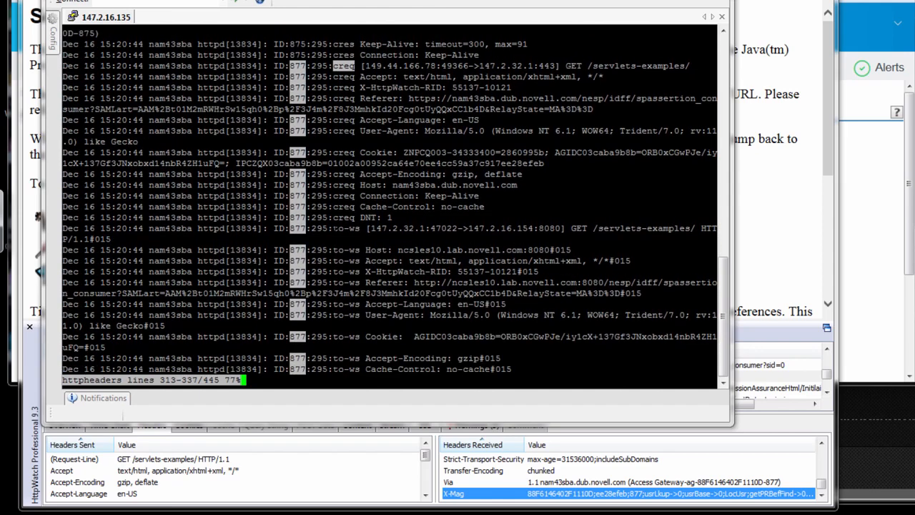
pyautogui.moveTo(334, 228); pyautogui.dragTo(359, 229)
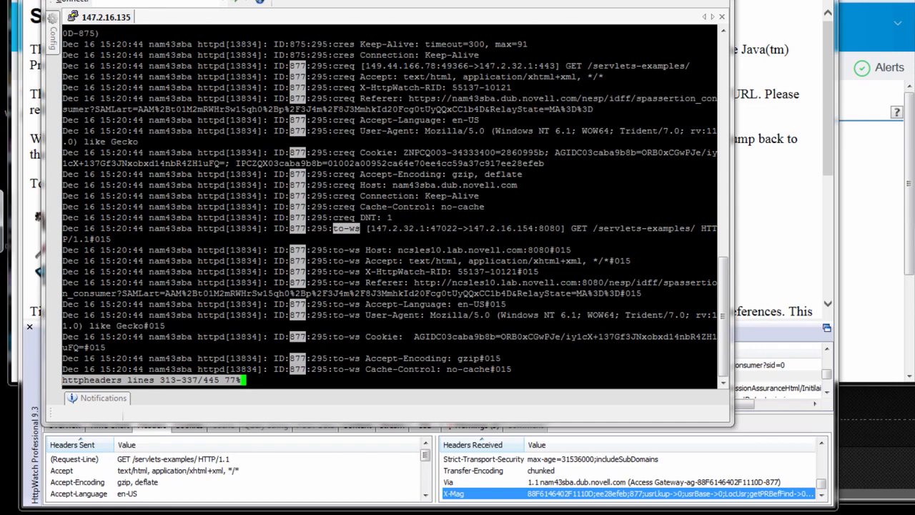
# - Review the headers sent to the web server for ID 877 and highlight the X-Forwarded-For header name
pyautogui.press('Down')
pyautogui.press('Down')
pyautogui.press('Down')
pyautogui.press('Down')
pyautogui.press('Down')
pyautogui.press('Down')
pyautogui.press('Down')
pyautogui.press('Down')
pyautogui.press('Down')
pyautogui.press('Down')
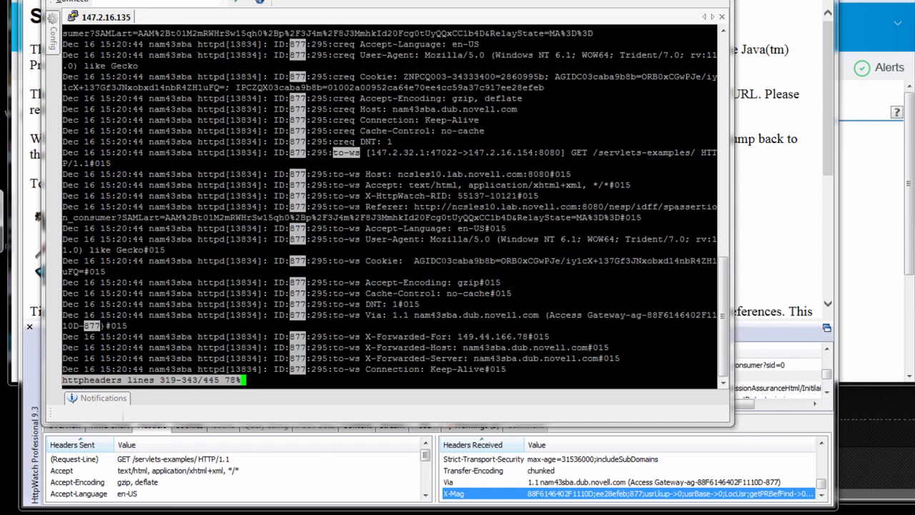
pyautogui.press('Down')
pyautogui.press('Down')
pyautogui.press('Down')
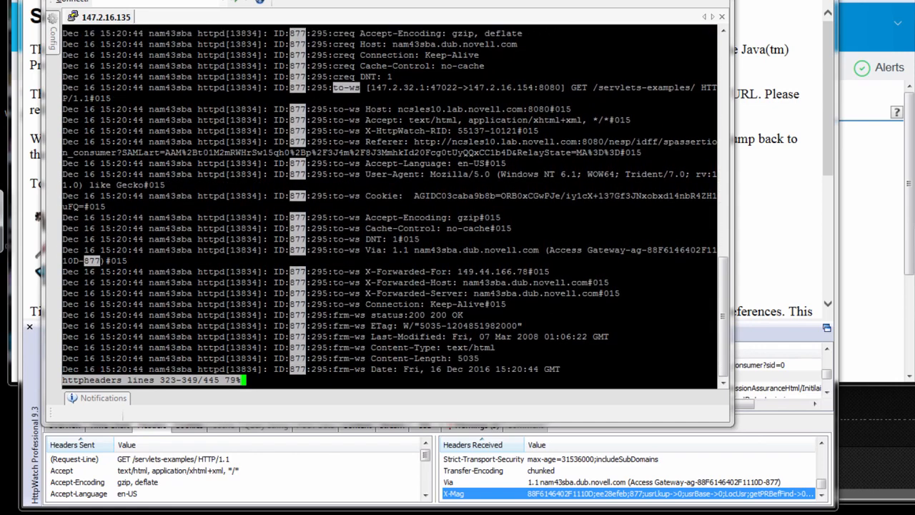
pyautogui.moveTo(366, 271); pyautogui.dragTo(436, 271)
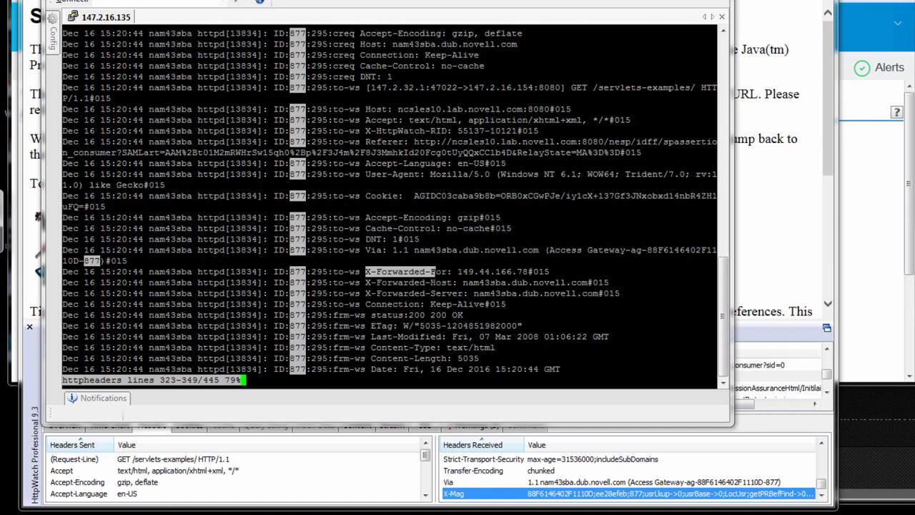
# - Move on to the web server's response for ID 877 and highlight the first frm-ws marker
pyautogui.press('Down')
pyautogui.press('Down')
pyautogui.press('Down')
pyautogui.press('Down')
pyautogui.press('Down')
pyautogui.press('Down')
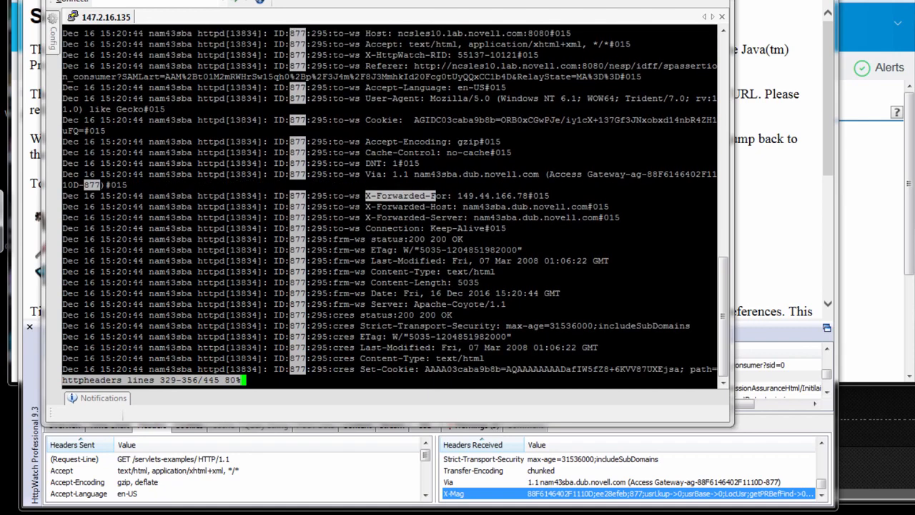
pyautogui.moveTo(334, 239); pyautogui.dragTo(353, 239)
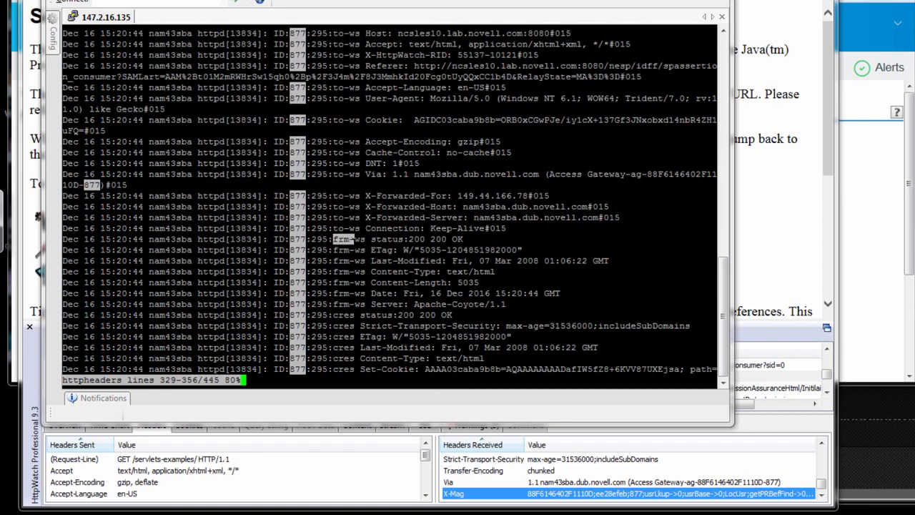
# - Continue to the response returned to the client for ID 877 and highlight the first cres marker
pyautogui.press('Down')
pyautogui.press('Down')
pyautogui.press('Down')
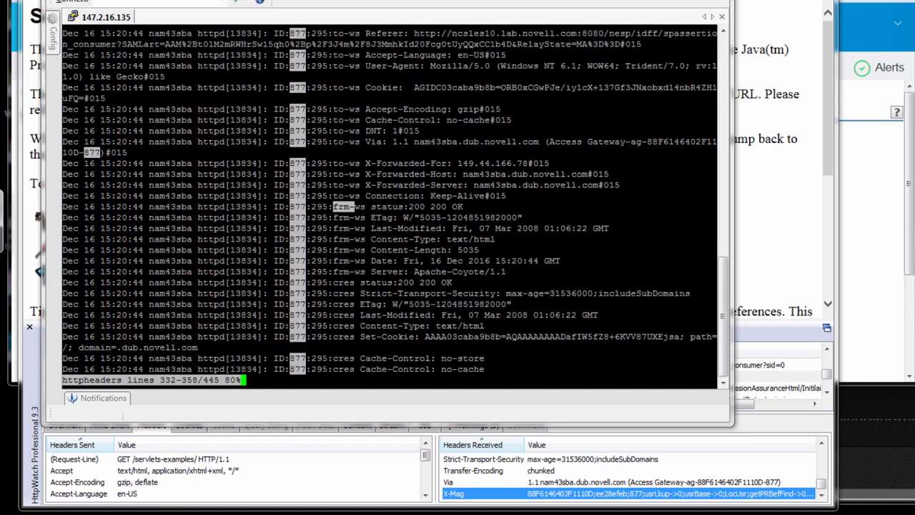
pyautogui.moveTo(333, 282); pyautogui.dragTo(356, 283)
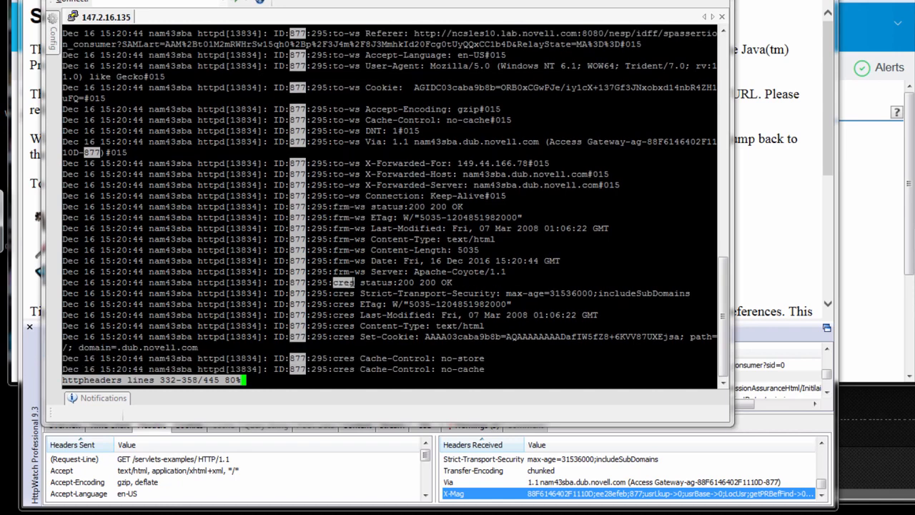
# - Close the httpheaders log and open error_log from the same folder in less
pyautogui.write('qless err')
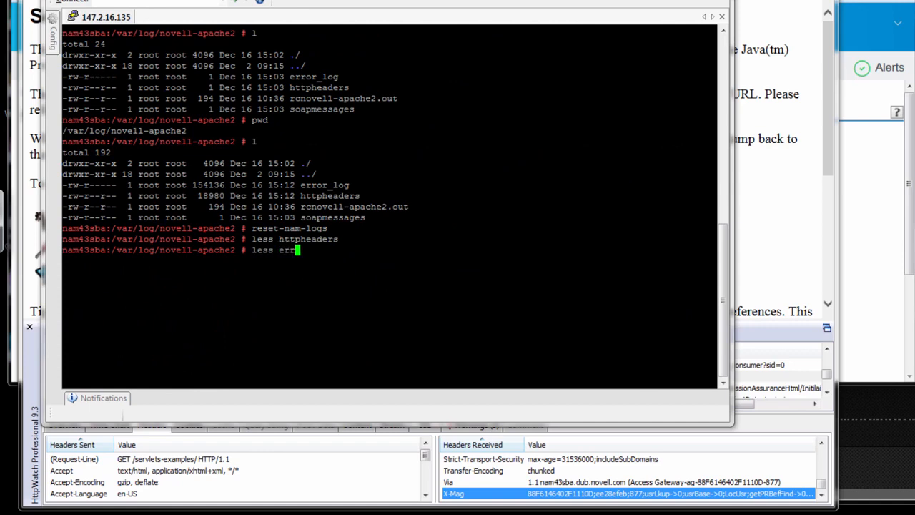
pyautogui.press('Tab')
pyautogui.press('Return')
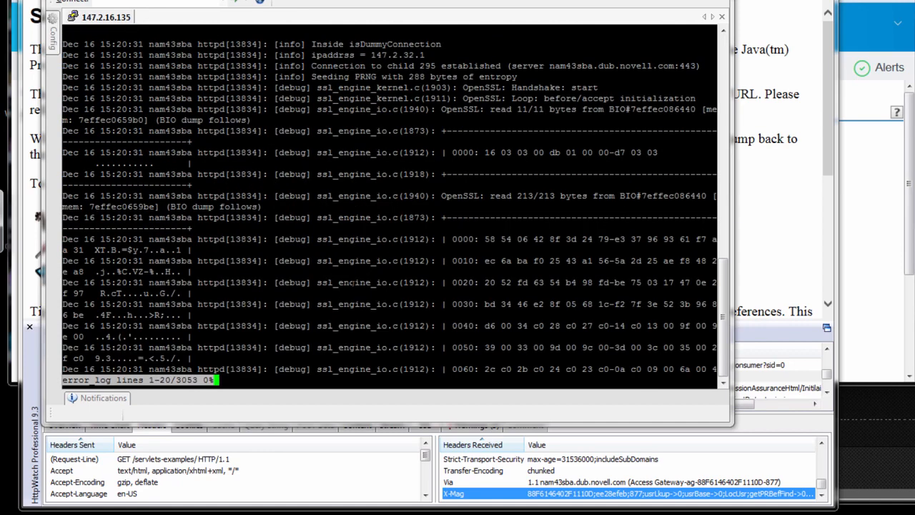
# - Search error_log for the event ID #877
pyautogui.press('/')
pyautogui.write('#')
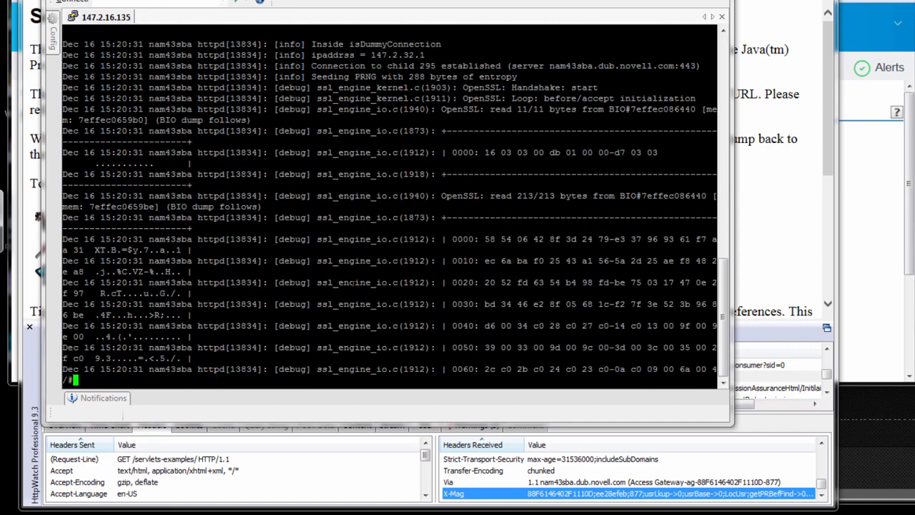
pyautogui.write('877')
pyautogui.press('Return')
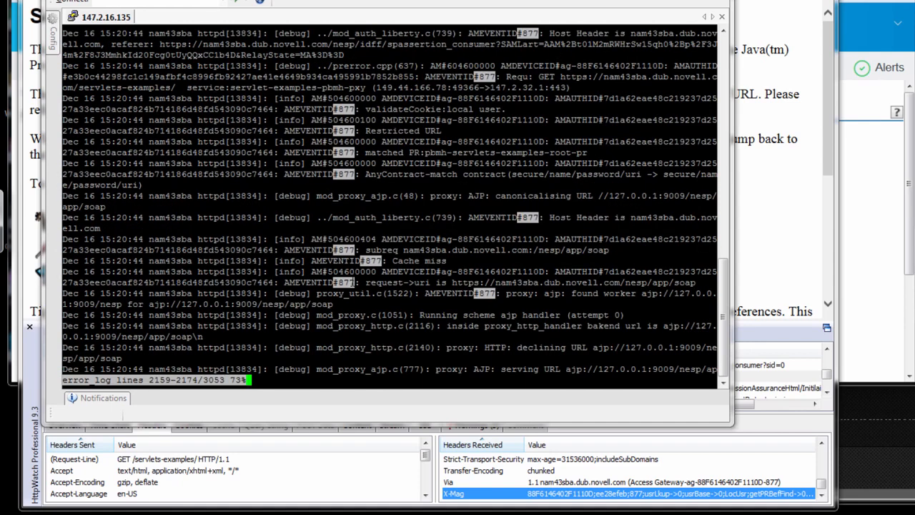
# - Review the event 877 authorization entries, highlighting the Restricted URL text and the matched protected resource name pbmh-servlets-examples-root-pr
pyautogui.press('Down')
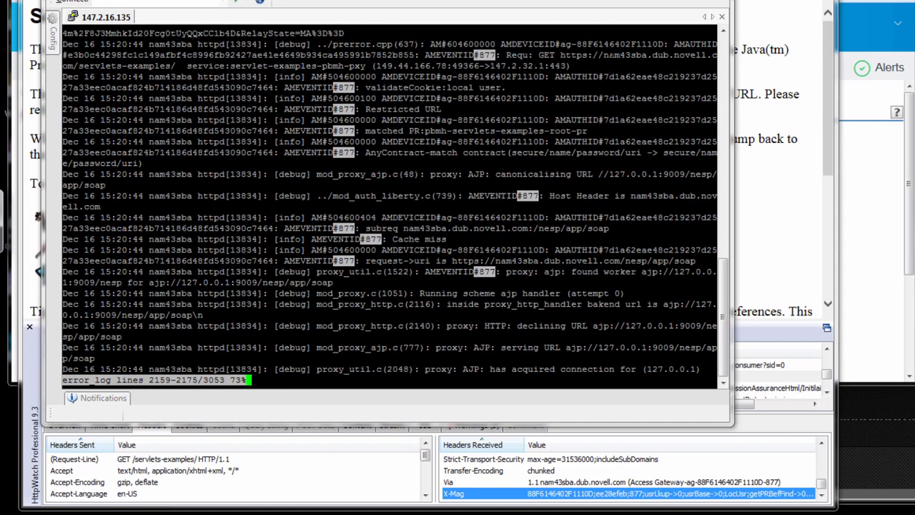
pyautogui.moveTo(426, 87); pyautogui.dragTo(382, 108)
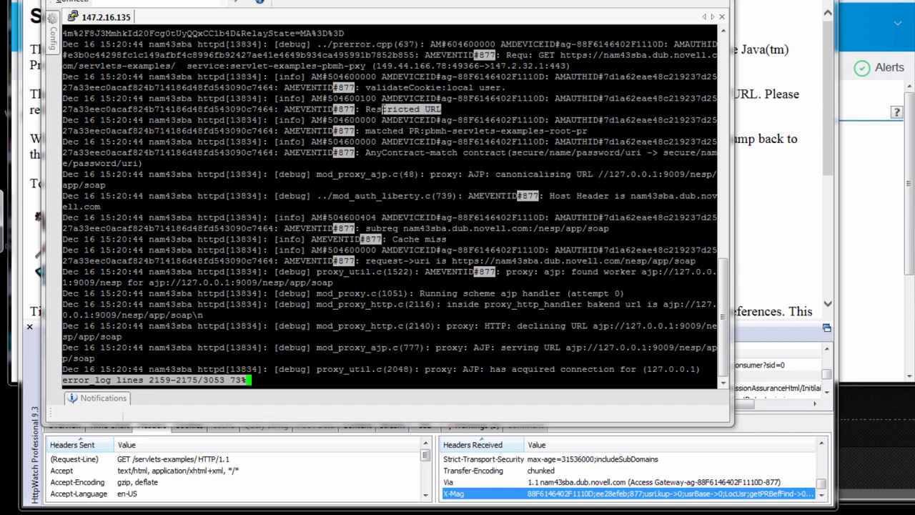
pyautogui.press('Down')
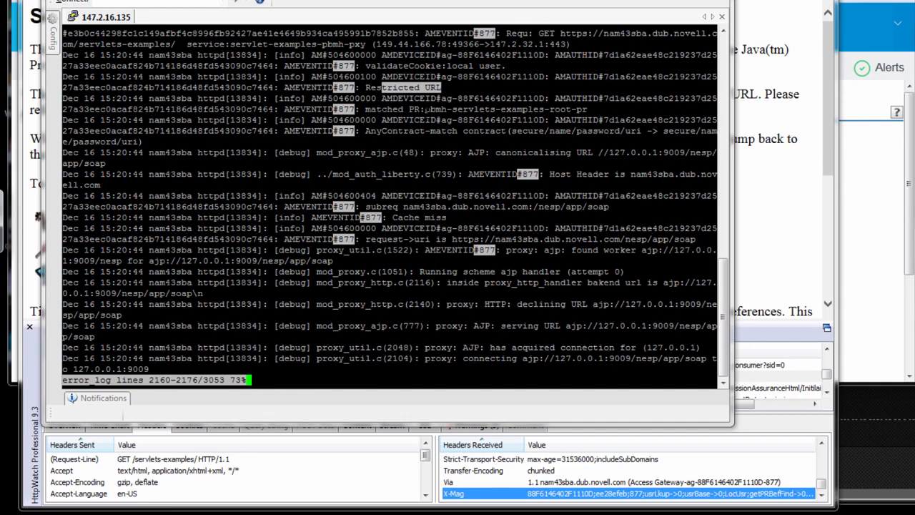
pyautogui.moveTo(426, 108); pyautogui.dragTo(577, 108)
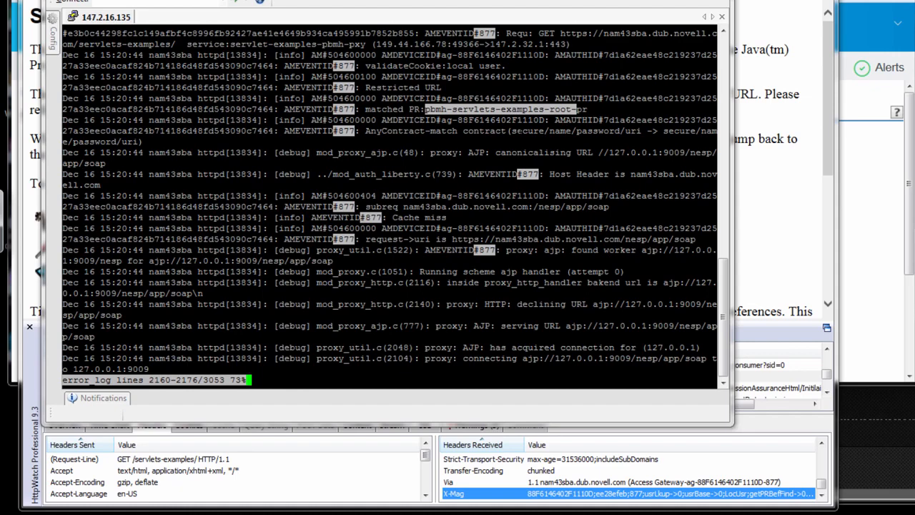
# - Follow event 877 to its web server connection, request and response entries, highlight them, and continue to the received status line
pyautogui.press('Down')
pyautogui.press('Down')
pyautogui.press('Down')
pyautogui.press('Down')
pyautogui.press('Down')
pyautogui.press('Down')
pyautogui.press('Down')
pyautogui.press('Down')
pyautogui.press('Down')
pyautogui.press('Down')
pyautogui.press('Down')
pyautogui.press('Down')
pyautogui.press('Down')
pyautogui.press('Down')
pyautogui.press('Down')
pyautogui.press('Down')
pyautogui.press('Down')
pyautogui.press('Down')
pyautogui.press('Down')
pyautogui.press('Down')
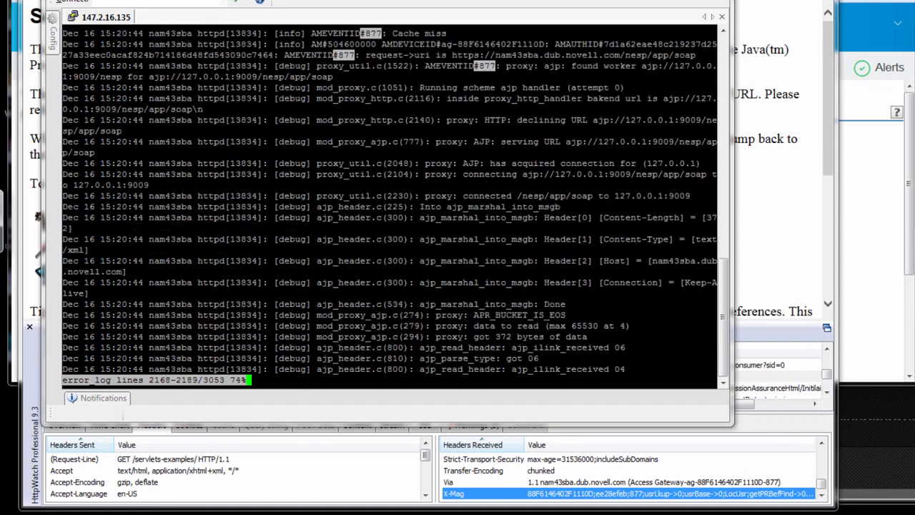
pyautogui.press('Down')
pyautogui.press('Down')
pyautogui.press('Down')
pyautogui.press('Down')
pyautogui.press('Down')
pyautogui.press('Down')
pyautogui.press('Down')
pyautogui.press('Down')
pyautogui.press('Down')
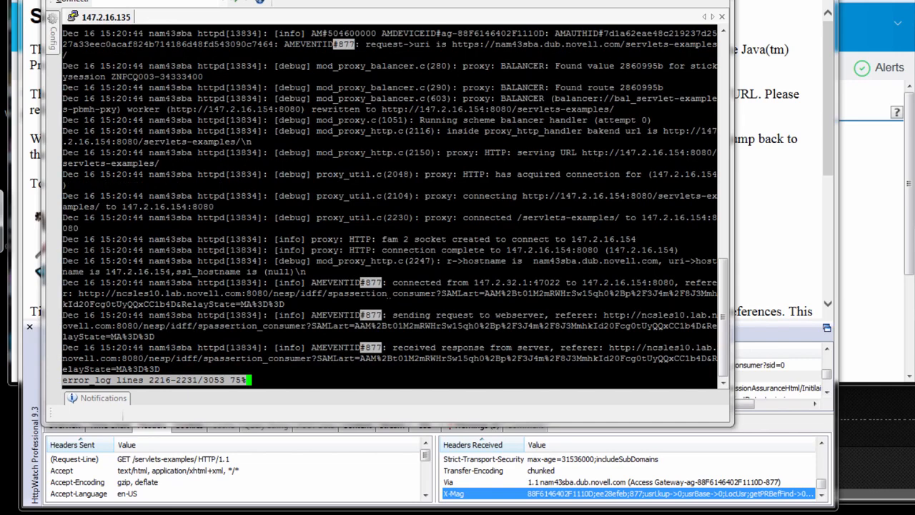
pyautogui.moveTo(398, 358); pyautogui.dragTo(323, 283)
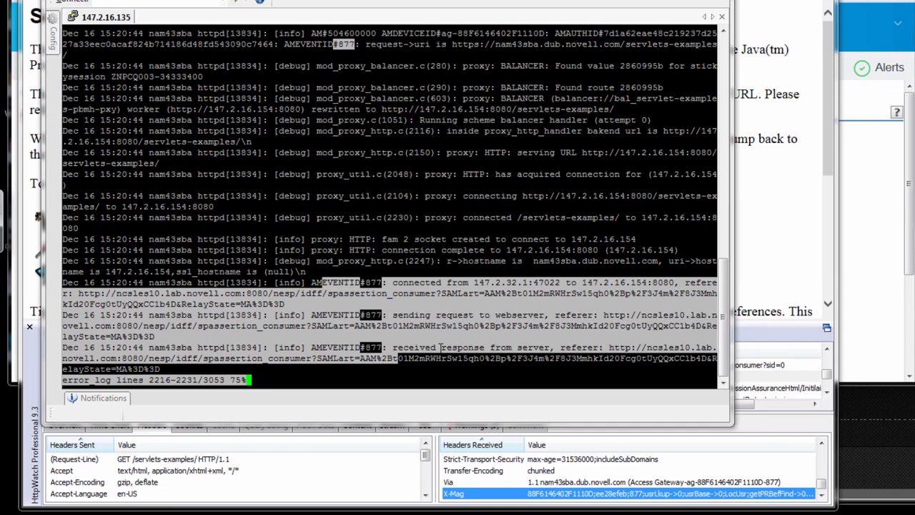
pyautogui.press('Down')
pyautogui.press('Down')
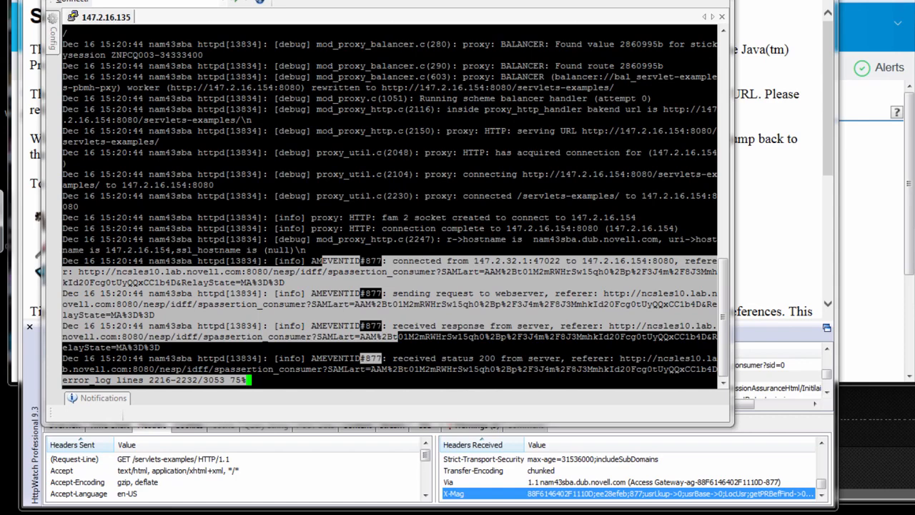
# - Switch to the Access Manager console and review the component file logger levels in the IDP-Cluster's Auditing and Logging settings
pyautogui.hotkey('alt', 'Tab')
pyautogui.press('Tab')
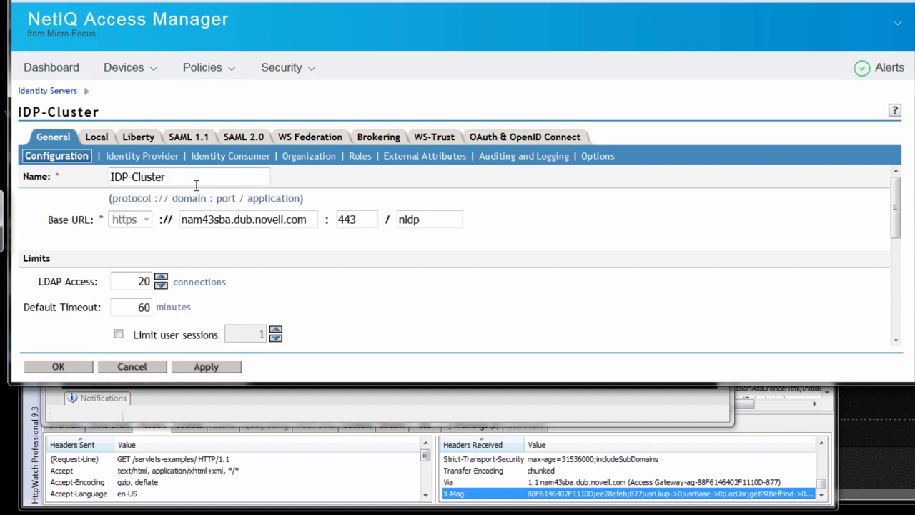
pyautogui.click(524, 163)
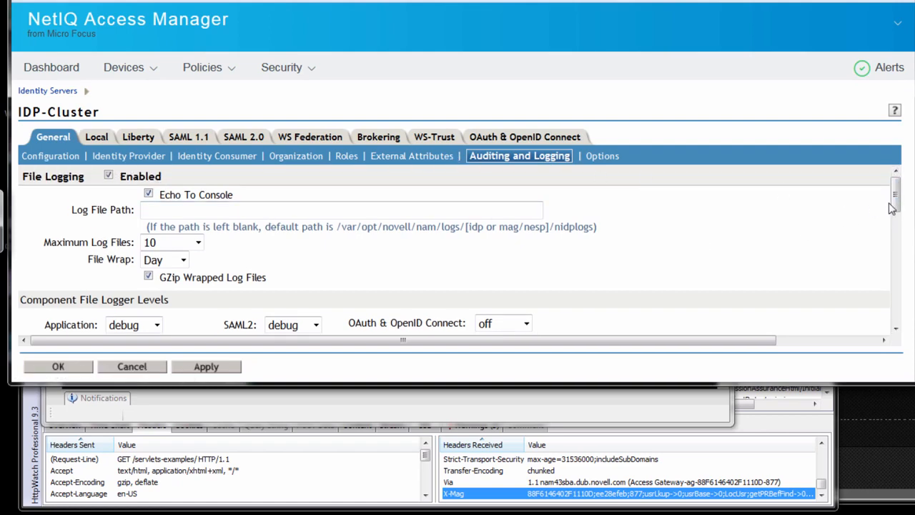
pyautogui.moveTo(891, 207); pyautogui.dragTo(894, 230)
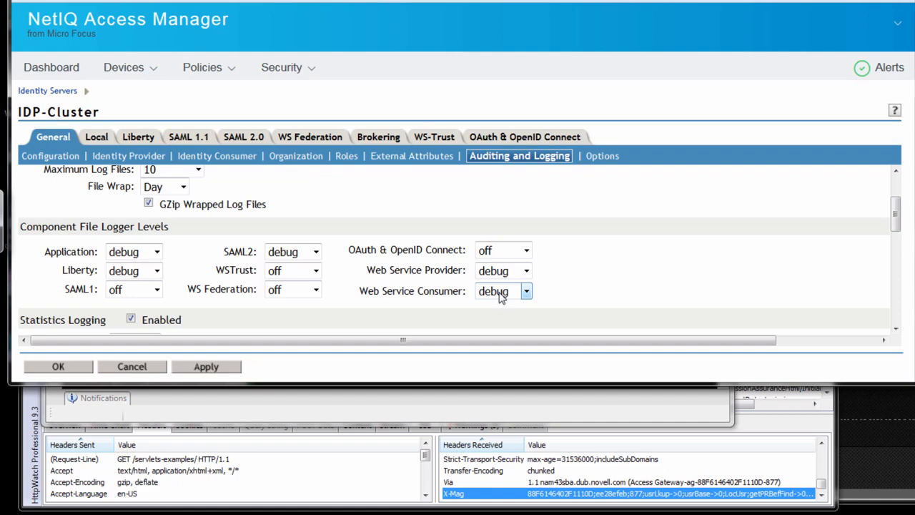
# - Switch back to the terminal, close error_log and open /opt/novell/nam/mag/logs/catalina.out in less
pyautogui.hotkey('alt', 'Tab')
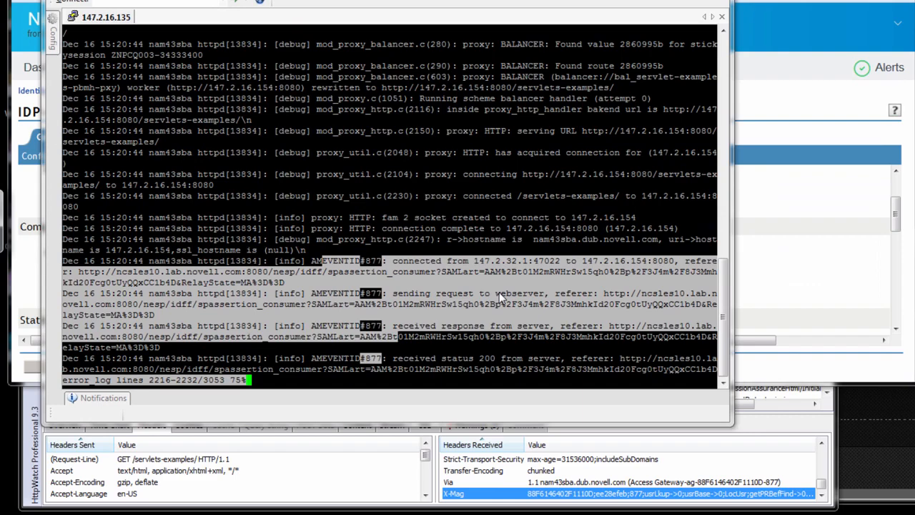
pyautogui.write('q')
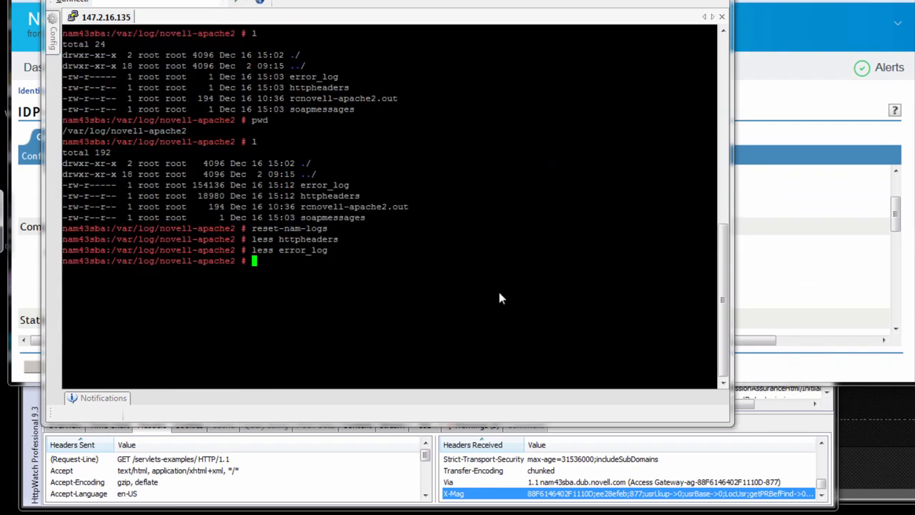
pyautogui.write('less /op')
pyautogui.press('pageup')
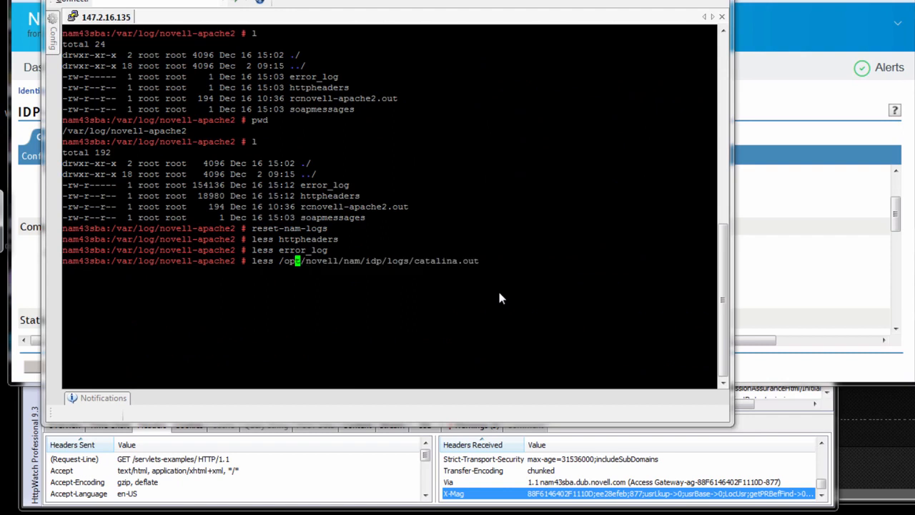
pyautogui.press('Right')
pyautogui.press('Right')
pyautogui.press('Right')
pyautogui.press('Right')
pyautogui.press('Right')
pyautogui.press('Right')
pyautogui.press('Right')
pyautogui.press('Right')
pyautogui.press('Right')
pyautogui.press('Right')
pyautogui.press('Right')
pyautogui.press('Right')
pyautogui.press('Right')
pyautogui.press('Right')
pyautogui.press('Right')
pyautogui.press('Right')
pyautogui.press('Right')
pyautogui.press('Left')
pyautogui.press('BackSpace')
pyautogui.press('BackSpace')
pyautogui.press('BackSpace')
pyautogui.write('ma')
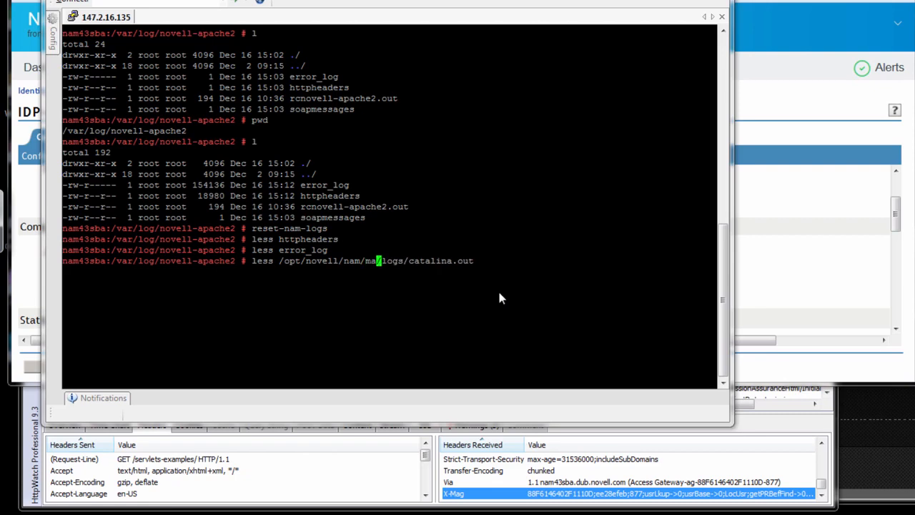
pyautogui.write('g')
pyautogui.press('Return')
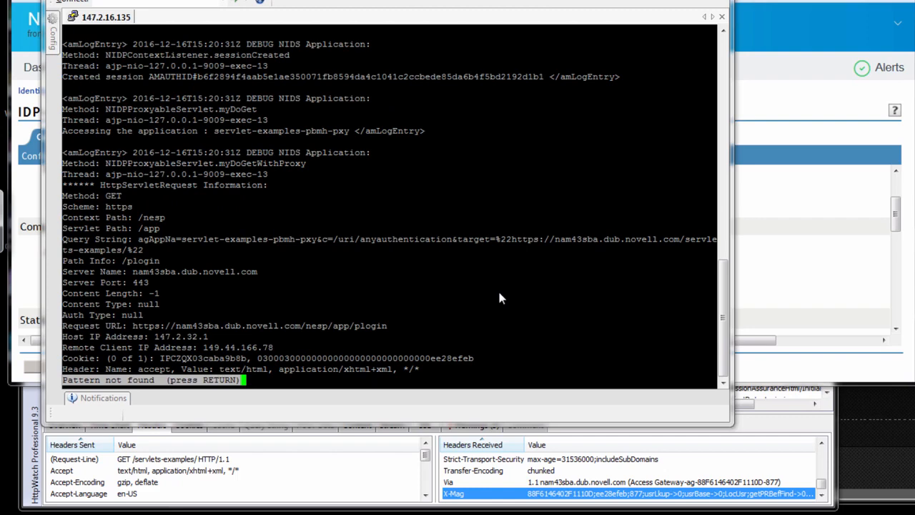
# - Read on through the gateway's catalina.out to the Liberty Redirect message sent to the identity server
pyautogui.press('Return')
pyautogui.press('Return')
pyautogui.press('Return')
pyautogui.press('Return')
pyautogui.press('Return')
pyautogui.press('Return')
pyautogui.press('Return')
pyautogui.press('Return')
pyautogui.press('Return')
pyautogui.press('Return')
pyautogui.press('Return')
pyautogui.press('Return')
pyautogui.press('Return')
pyautogui.press('Return')
pyautogui.press('Return')
pyautogui.press('Return')
pyautogui.press('Return')
pyautogui.press('Return')
pyautogui.press('Return')
pyautogui.press('Return')
pyautogui.press('Return')
pyautogui.press('Return')
pyautogui.press('Return')
pyautogui.press('Return')
pyautogui.press('Return')
pyautogui.press('Return')
pyautogui.press('Return')
pyautogui.press('Return')
pyautogui.press('Return')
pyautogui.press('Return')
pyautogui.press('Return')
pyautogui.press('Return')
pyautogui.press('Return')
pyautogui.press('Return')
pyautogui.press('Return')
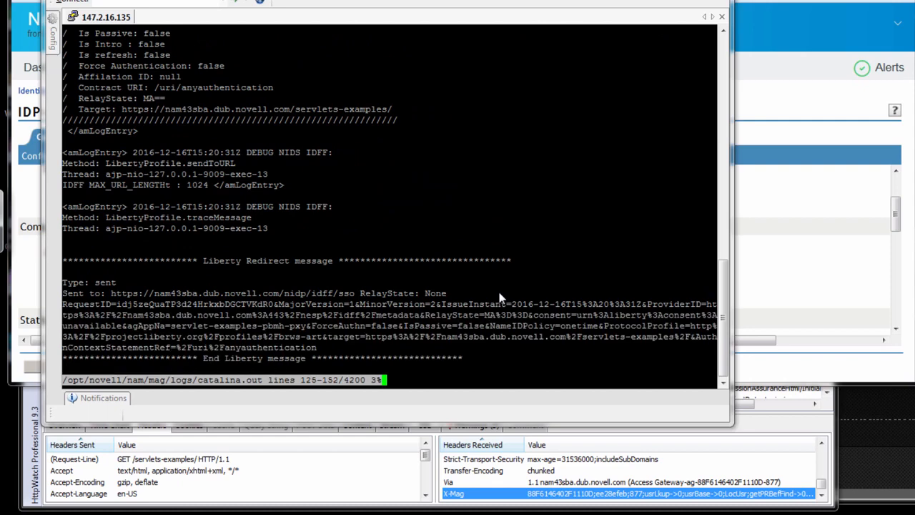